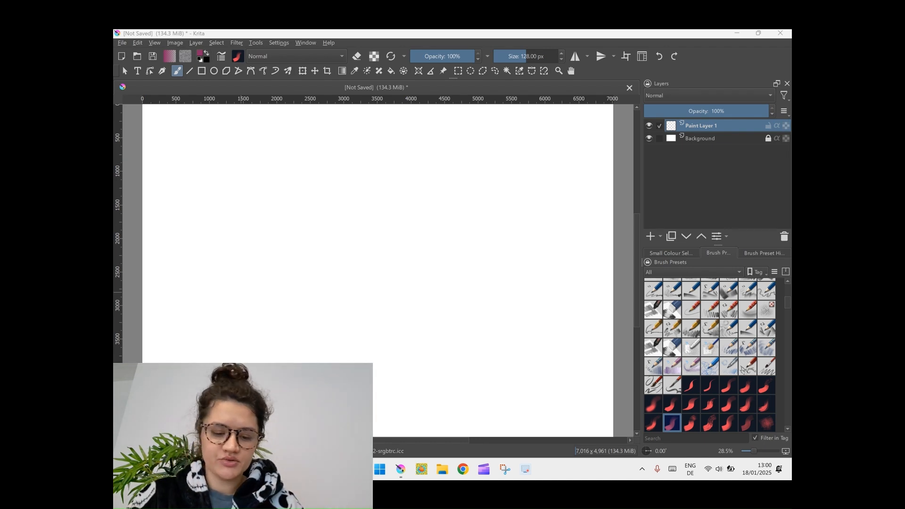
Paint a short test dab near the canvas's upper-left corner, and switch the brush to a pencil preset
{"action": "left_click_drag", "start_coordinate": [172, 128], "coordinate": [172, 139]}
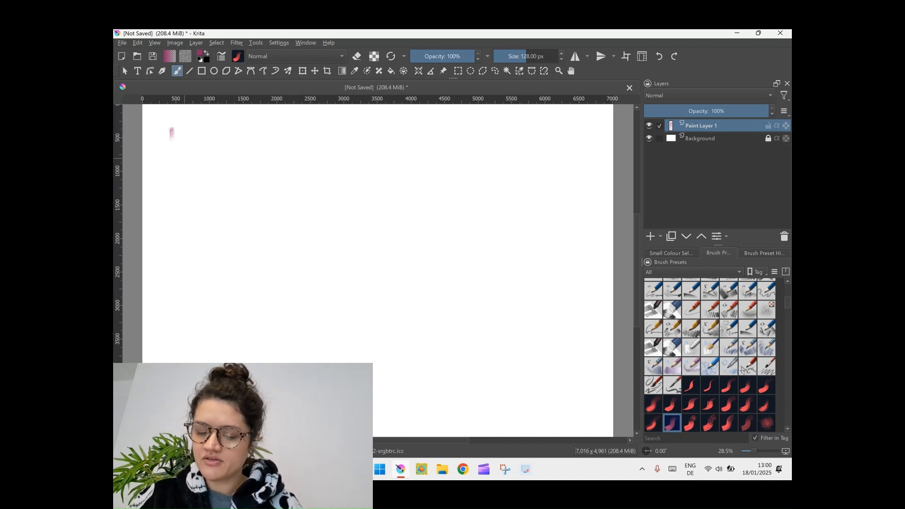
{"action": "left_click", "coordinate": [691, 329]}
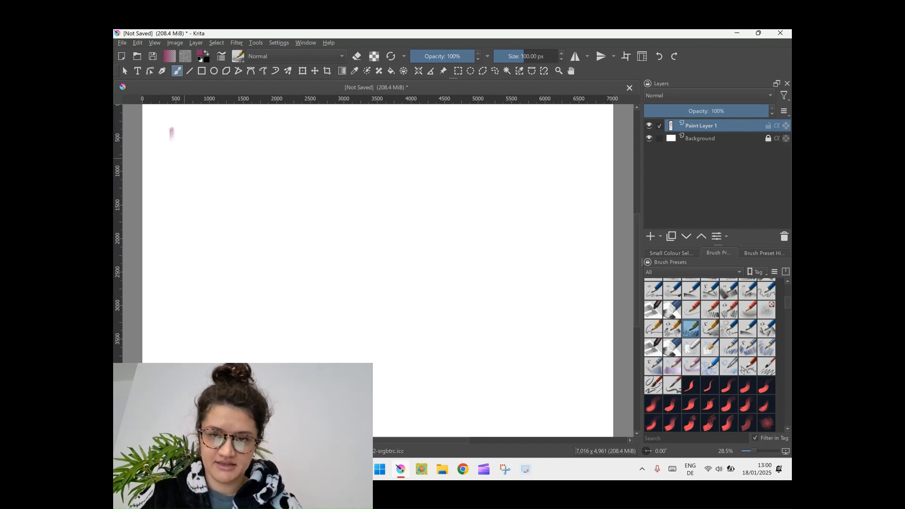
{"action": "left_click_drag", "start_coordinate": [174, 137], "coordinate": [191, 149]}
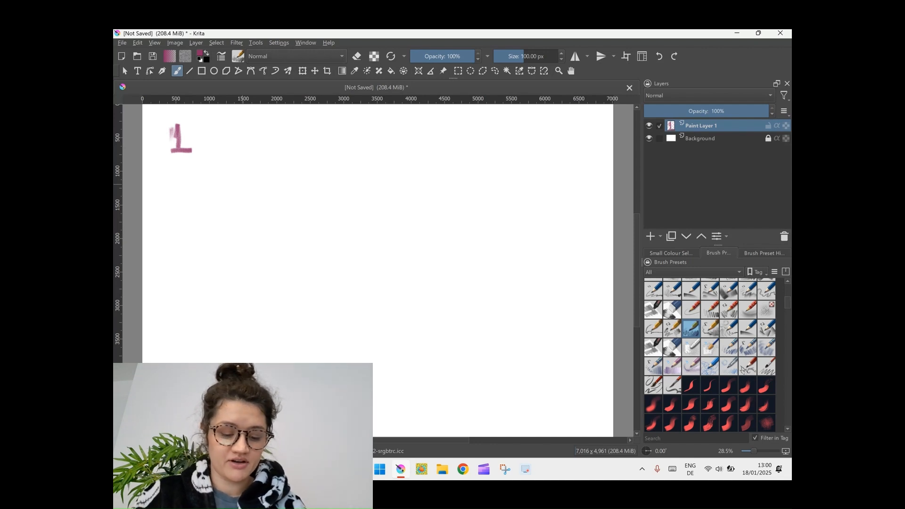
{"action": "left_click", "coordinate": [297, 56]}
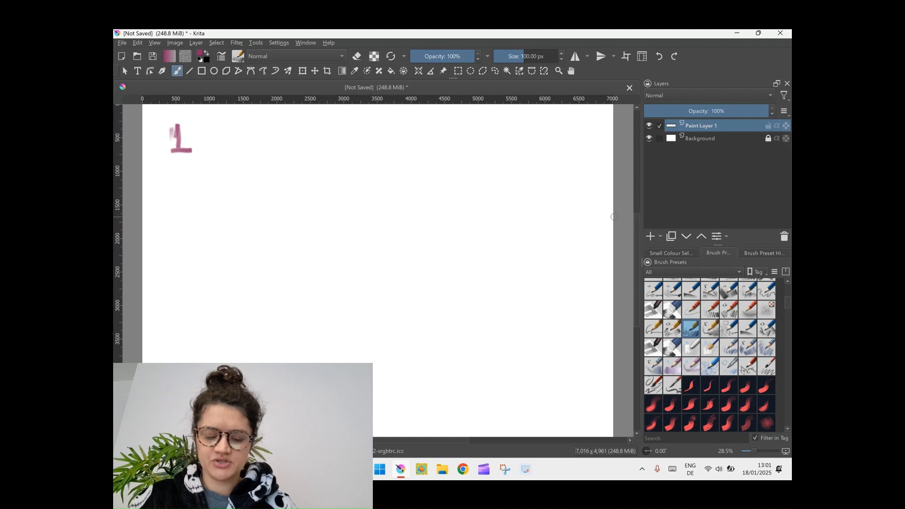
{"action": "left_click_drag", "start_coordinate": [179, 124], "coordinate": [180, 150]}
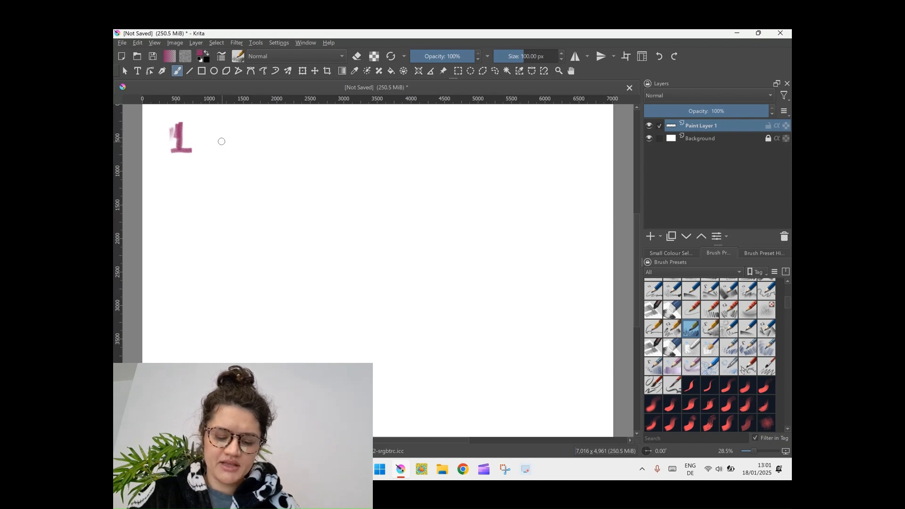
{"action": "mouse_move", "coordinate": [220, 149]}
{"action": "left_mouse_down"}
{"action": "mouse_move", "coordinate": [236, 137]}
{"action": "mouse_move", "coordinate": [252, 164]}
{"action": "mouse_move", "coordinate": [253, 150]}
{"action": "mouse_move", "coordinate": [280, 134]}
{"action": "mouse_move", "coordinate": [315, 140]}
{"action": "mouse_move", "coordinate": [321, 129]}
{"action": "left_mouse_up"}
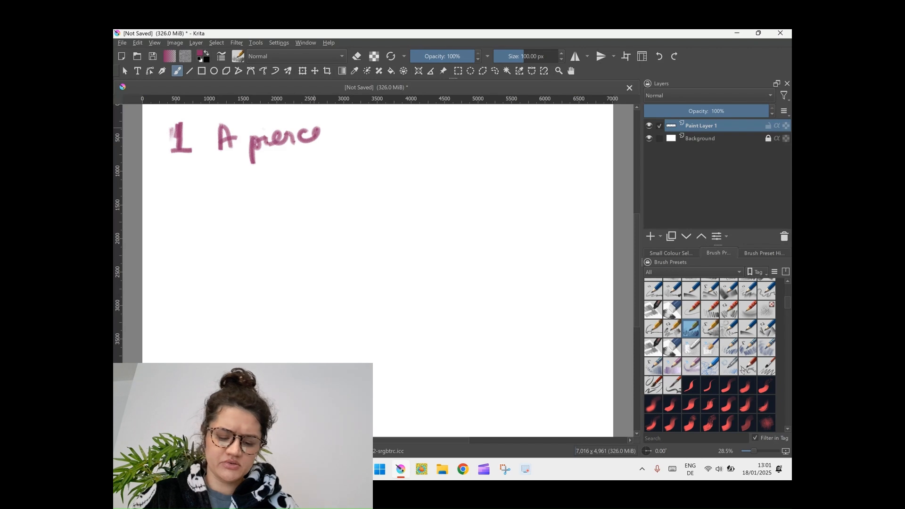
{"action": "key", "text": "ctrl+z"}
{"action": "key", "text": "ctrl+z"}
{"action": "key", "text": "ctrl+z"}
{"action": "key", "text": "ctrl+z"}
{"action": "key", "text": "ctrl+z"}
{"action": "key", "text": "ctrl+z"}
{"action": "key", "text": "ctrl+z"}
{"action": "key", "text": "ctrl+z"}
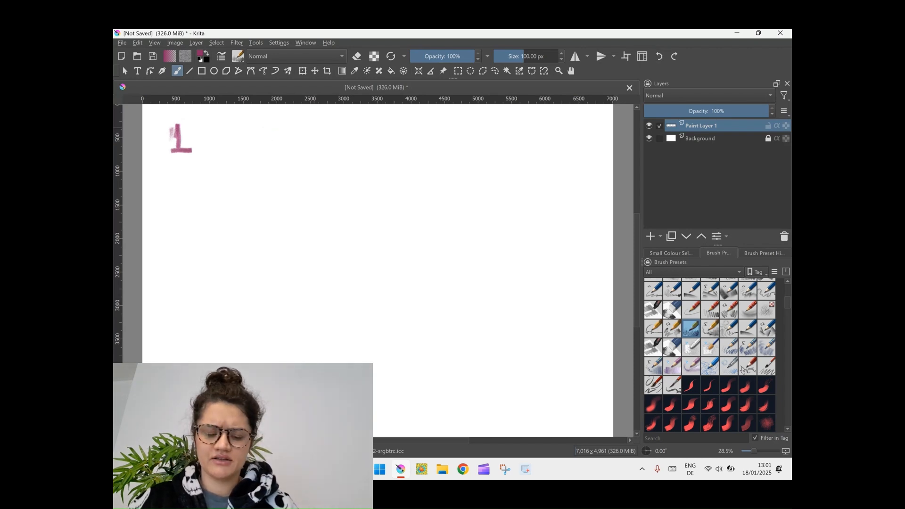
{"action": "key", "text": "ctrl+z"}
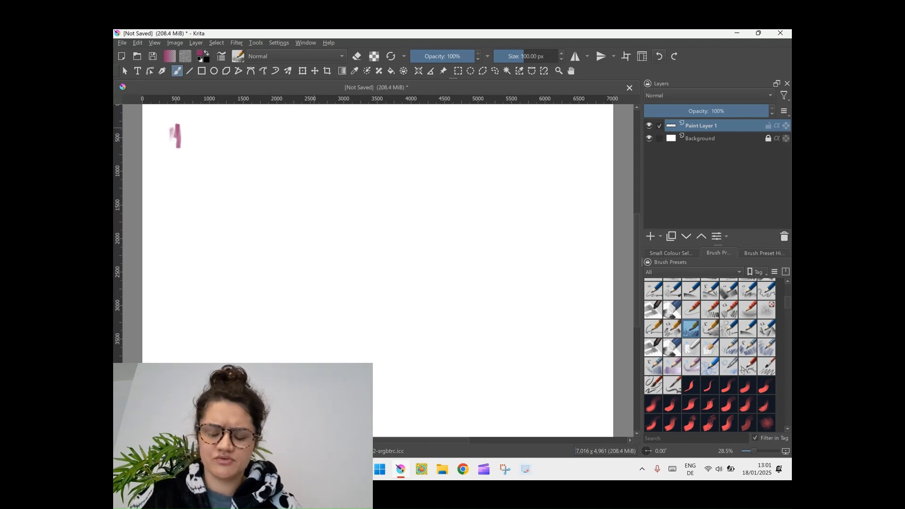
{"action": "key", "text": "ctrl+z"}
{"action": "key", "text": "ctrl+z"}
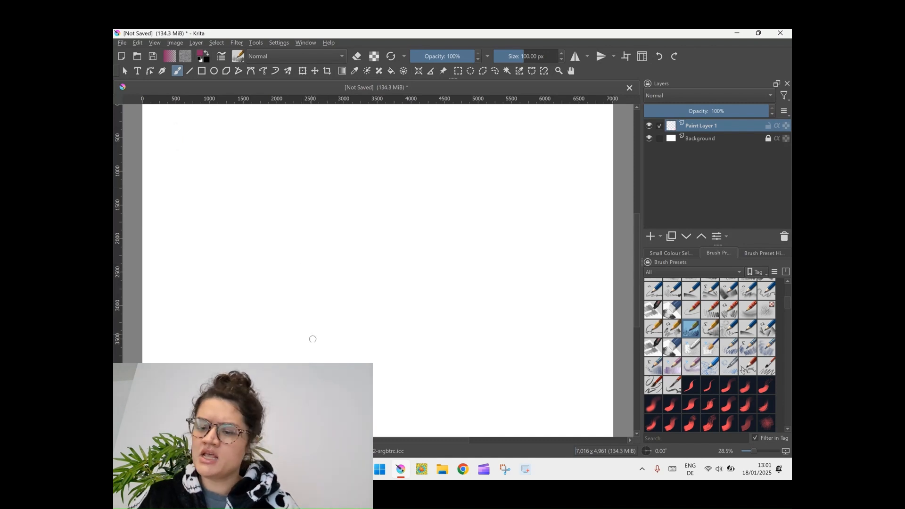
Sketch an eye with an eyebrow outline, an eyelid crease, upper and lower lids, a textured iris and a filled pupil
{"action": "mouse_move", "coordinate": [304, 192]}
{"action": "left_mouse_down"}
{"action": "mouse_move", "coordinate": [335, 198]}
{"action": "mouse_move", "coordinate": [456, 172]}
{"action": "mouse_move", "coordinate": [312, 191]}
{"action": "mouse_move", "coordinate": [441, 168]}
{"action": "mouse_move", "coordinate": [455, 167]}
{"action": "mouse_move", "coordinate": [477, 190]}
{"action": "left_mouse_up"}
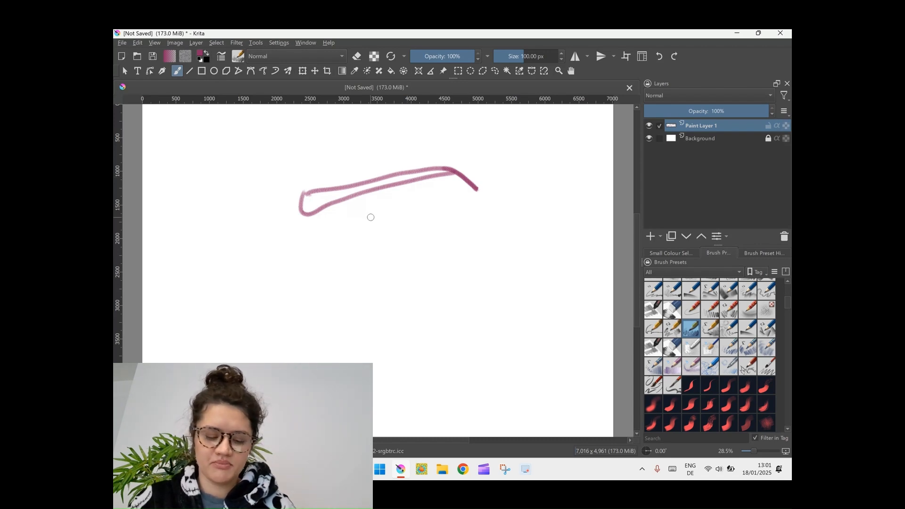
{"action": "mouse_move", "coordinate": [314, 277]}
{"action": "left_mouse_down"}
{"action": "mouse_move", "coordinate": [353, 242]}
{"action": "mouse_move", "coordinate": [394, 249]}
{"action": "mouse_move", "coordinate": [432, 271]}
{"action": "mouse_move", "coordinate": [466, 263]}
{"action": "mouse_move", "coordinate": [441, 264]}
{"action": "mouse_move", "coordinate": [457, 254]}
{"action": "left_mouse_up"}
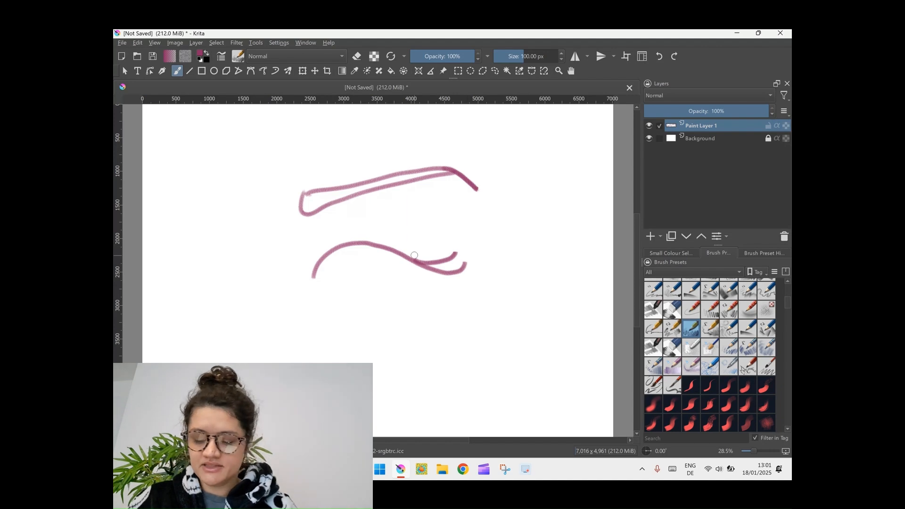
{"action": "mouse_move", "coordinate": [317, 267]}
{"action": "left_mouse_down"}
{"action": "mouse_move", "coordinate": [355, 219]}
{"action": "mouse_move", "coordinate": [391, 231]}
{"action": "mouse_move", "coordinate": [448, 273]}
{"action": "left_mouse_up"}
{"action": "mouse_move", "coordinate": [315, 259]}
{"action": "left_mouse_down"}
{"action": "mouse_move", "coordinate": [311, 284]}
{"action": "mouse_move", "coordinate": [349, 301]}
{"action": "mouse_move", "coordinate": [417, 281]}
{"action": "left_mouse_up"}
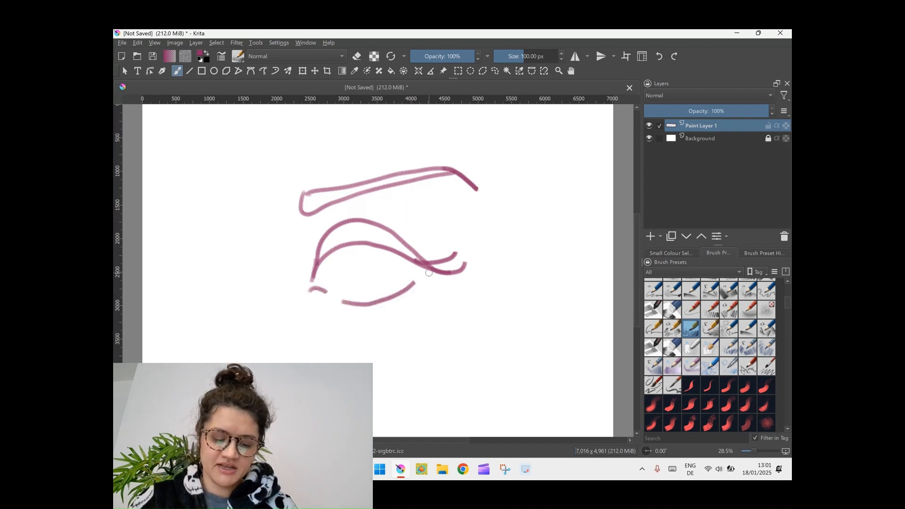
{"action": "mouse_move", "coordinate": [333, 254]}
{"action": "left_mouse_down"}
{"action": "mouse_move", "coordinate": [350, 278]}
{"action": "mouse_move", "coordinate": [374, 279]}
{"action": "mouse_move", "coordinate": [386, 256]}
{"action": "mouse_move", "coordinate": [359, 253]}
{"action": "mouse_move", "coordinate": [348, 263]}
{"action": "mouse_move", "coordinate": [373, 256]}
{"action": "mouse_move", "coordinate": [366, 246]}
{"action": "mouse_move", "coordinate": [348, 248]}
{"action": "mouse_move", "coordinate": [364, 248]}
{"action": "mouse_move", "coordinate": [353, 259]}
{"action": "mouse_move", "coordinate": [366, 247]}
{"action": "mouse_move", "coordinate": [359, 255]}
{"action": "left_mouse_up"}
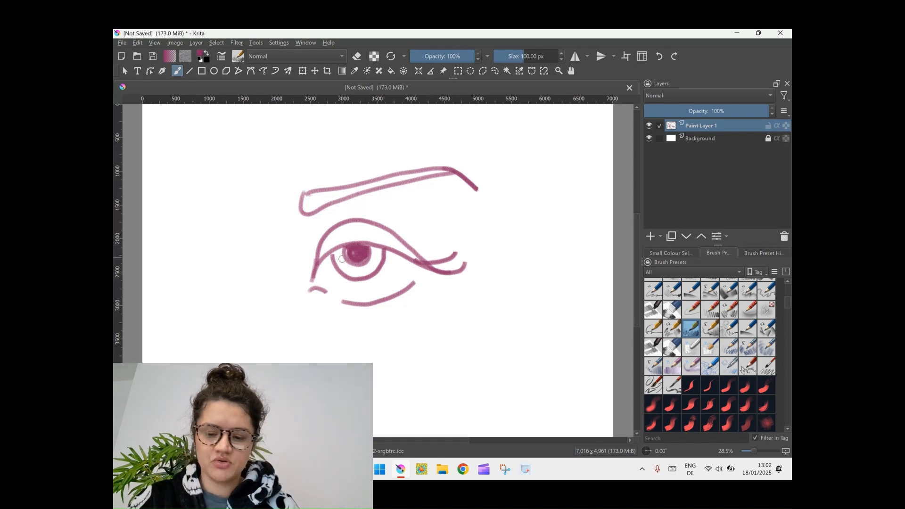
{"action": "mouse_move", "coordinate": [338, 253]}
{"action": "left_mouse_down"}
{"action": "mouse_move", "coordinate": [353, 274]}
{"action": "mouse_move", "coordinate": [361, 269]}
{"action": "left_mouse_up"}
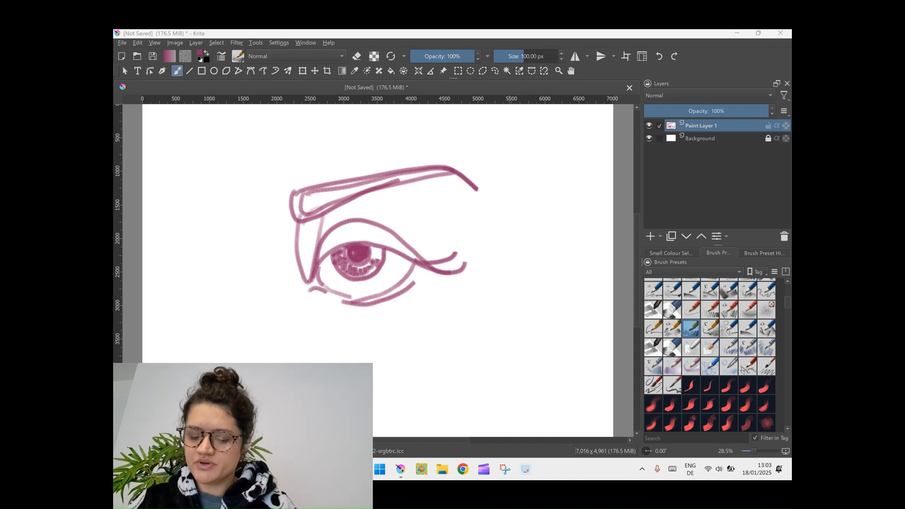
Fill in the eyebrow and draw a circle beneath its outer end, beside the upper eyelid
{"action": "mouse_move", "coordinate": [301, 196]}
{"action": "left_mouse_down"}
{"action": "mouse_move", "coordinate": [298, 212]}
{"action": "mouse_move", "coordinate": [313, 211]}
{"action": "mouse_move", "coordinate": [330, 200]}
{"action": "mouse_move", "coordinate": [309, 198]}
{"action": "mouse_move", "coordinate": [444, 172]}
{"action": "mouse_move", "coordinate": [478, 191]}
{"action": "left_mouse_up"}
{"action": "mouse_move", "coordinate": [293, 187]}
{"action": "left_mouse_down"}
{"action": "mouse_move", "coordinate": [291, 223]}
{"action": "mouse_move", "coordinate": [325, 210]}
{"action": "mouse_move", "coordinate": [328, 182]}
{"action": "mouse_move", "coordinate": [445, 163]}
{"action": "mouse_move", "coordinate": [400, 225]}
{"action": "mouse_move", "coordinate": [444, 244]}
{"action": "mouse_move", "coordinate": [424, 187]}
{"action": "left_mouse_up"}
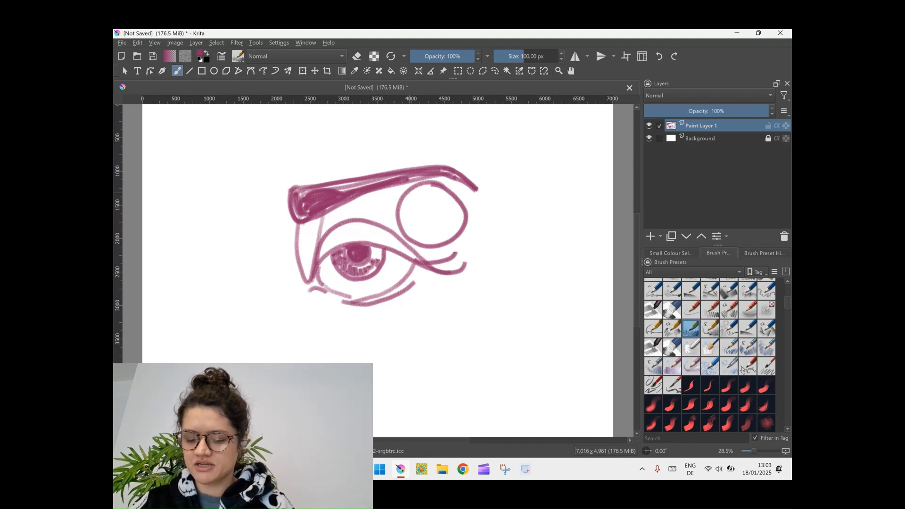
Shade the white of the eye, the shape beside the inner corner and the circle's inner half with a soft brush of about 145 px
{"action": "scroll", "coordinate": [710, 355], "scroll_direction": "up", "scroll_amount": 3}
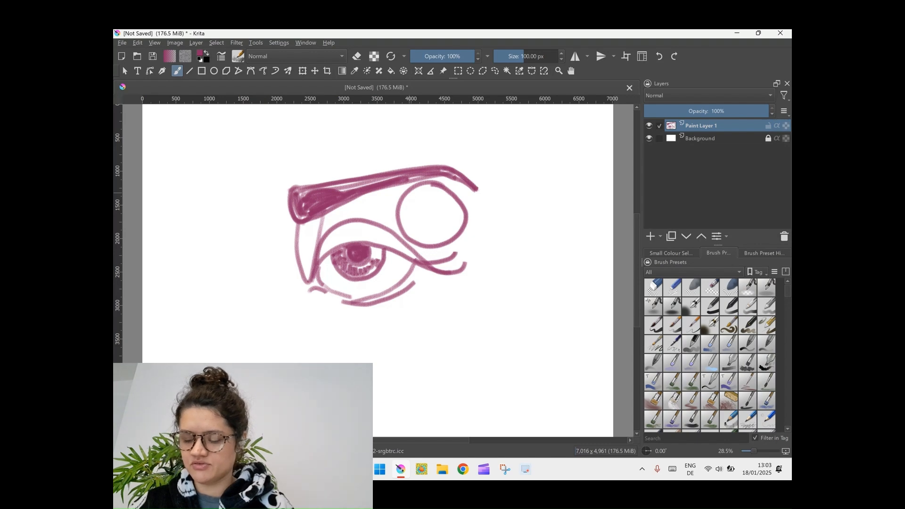
{"action": "left_click", "coordinate": [672, 306]}
{"action": "left_click_drag", "start_coordinate": [537, 56], "coordinate": [528, 56]}
{"action": "mouse_move", "coordinate": [332, 262]}
{"action": "left_mouse_down"}
{"action": "mouse_move", "coordinate": [320, 268]}
{"action": "mouse_move", "coordinate": [377, 247]}
{"action": "mouse_move", "coordinate": [410, 266]}
{"action": "mouse_move", "coordinate": [377, 290]}
{"action": "left_mouse_up"}
{"action": "mouse_move", "coordinate": [323, 266]}
{"action": "left_mouse_down"}
{"action": "mouse_move", "coordinate": [344, 289]}
{"action": "mouse_move", "coordinate": [384, 285]}
{"action": "mouse_move", "coordinate": [347, 295]}
{"action": "mouse_move", "coordinate": [385, 288]}
{"action": "mouse_move", "coordinate": [328, 274]}
{"action": "left_mouse_up"}
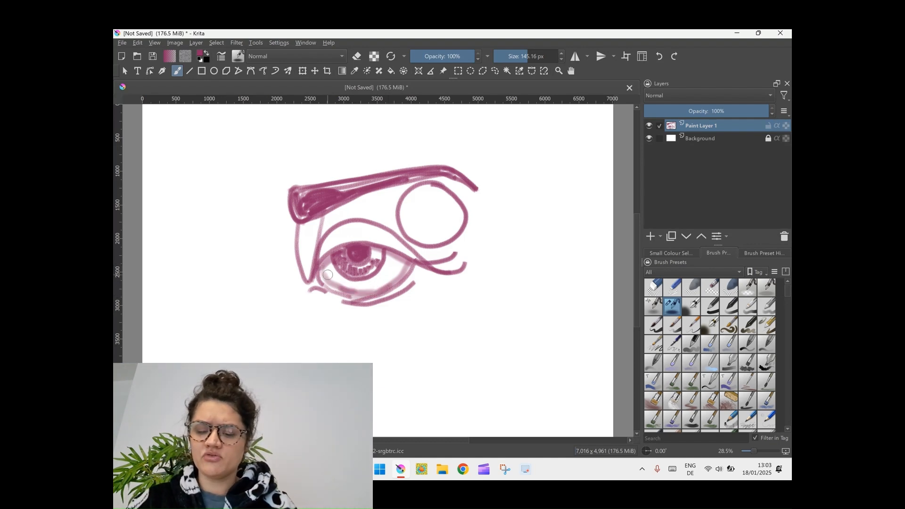
{"action": "mouse_move", "coordinate": [302, 228]}
{"action": "left_mouse_down"}
{"action": "mouse_move", "coordinate": [308, 276]}
{"action": "mouse_move", "coordinate": [304, 227]}
{"action": "mouse_move", "coordinate": [307, 267]}
{"action": "mouse_move", "coordinate": [302, 242]}
{"action": "mouse_move", "coordinate": [313, 222]}
{"action": "mouse_move", "coordinate": [316, 234]}
{"action": "mouse_move", "coordinate": [302, 262]}
{"action": "left_mouse_up"}
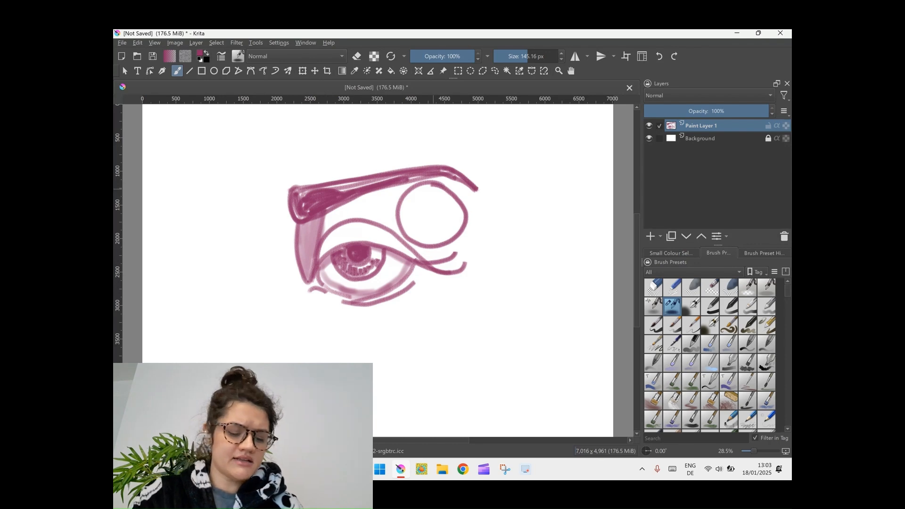
{"action": "mouse_move", "coordinate": [437, 186]}
{"action": "left_mouse_down"}
{"action": "mouse_move", "coordinate": [417, 191]}
{"action": "mouse_move", "coordinate": [433, 187]}
{"action": "mouse_move", "coordinate": [405, 212]}
{"action": "mouse_move", "coordinate": [406, 225]}
{"action": "mouse_move", "coordinate": [404, 210]}
{"action": "mouse_move", "coordinate": [421, 220]}
{"action": "mouse_move", "coordinate": [434, 243]}
{"action": "left_mouse_up"}
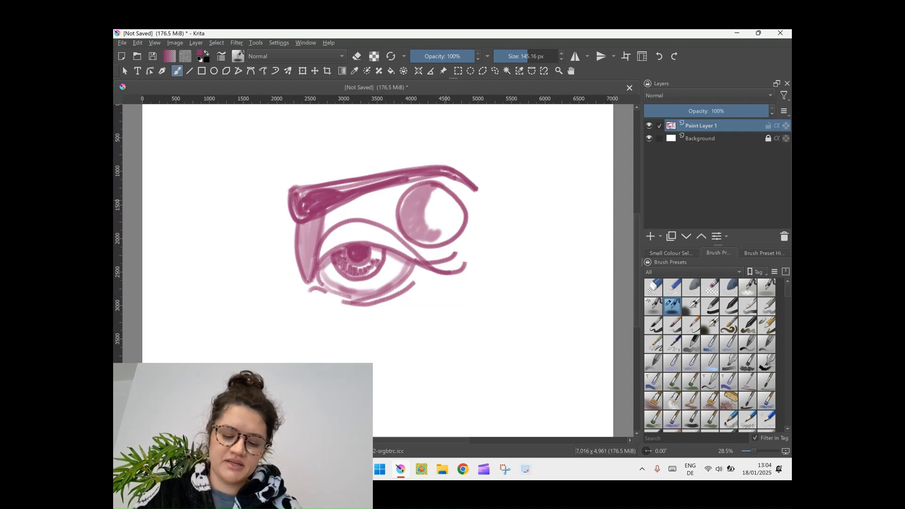
{"action": "left_click", "coordinate": [692, 344]}
{"action": "left_click_drag", "start_coordinate": [325, 253], "coordinate": [355, 241]}
{"action": "left_click", "coordinate": [659, 56]}
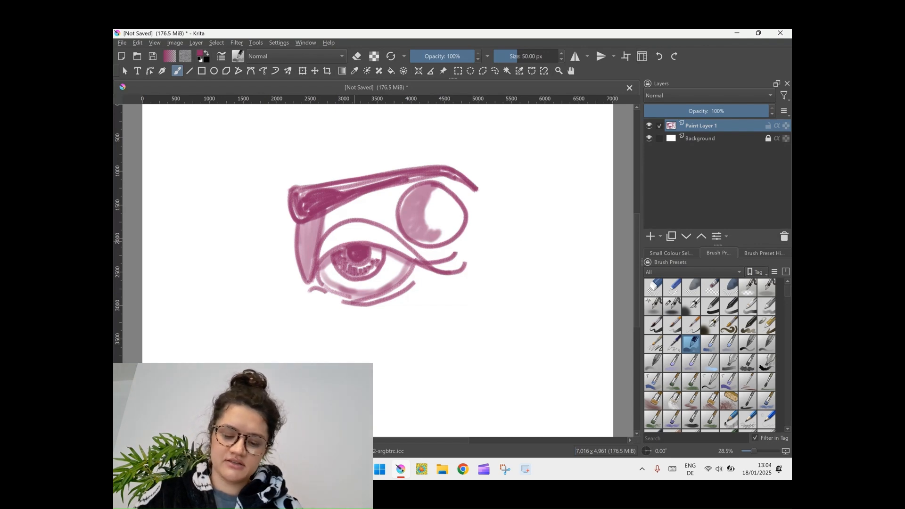
Return to the previous brush preset and shade the upper eyelid between the crease and the lash line
{"action": "key", "text": "slash"}
{"action": "mouse_move", "coordinate": [325, 249]}
{"action": "left_mouse_down"}
{"action": "mouse_move", "coordinate": [358, 225]}
{"action": "mouse_move", "coordinate": [427, 257]}
{"action": "mouse_move", "coordinate": [446, 252]}
{"action": "left_mouse_up"}
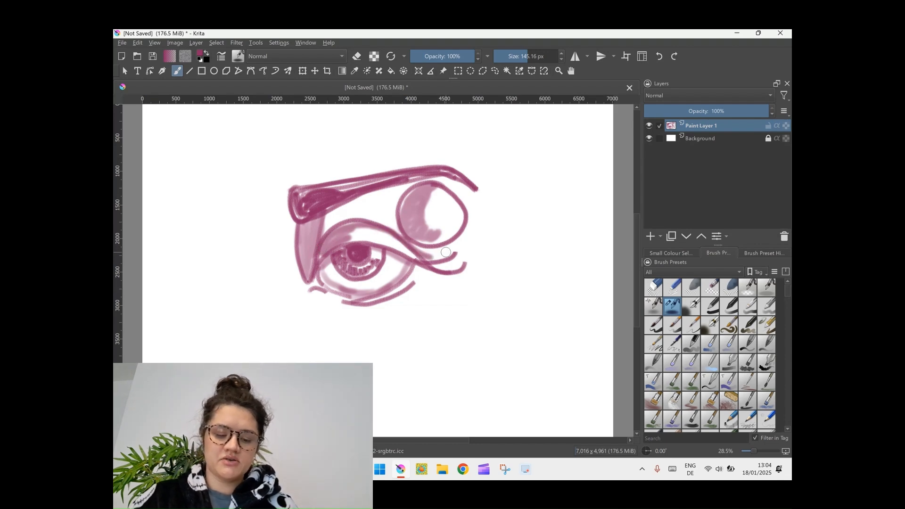
Choose the wavy ribbon brush preset, and add a new paint layer placed beneath Paint Layer 1
{"action": "scroll", "coordinate": [741, 401], "scroll_direction": "down", "scroll_amount": 5}
{"action": "scroll", "coordinate": [743, 400], "scroll_direction": "down", "scroll_amount": 5}
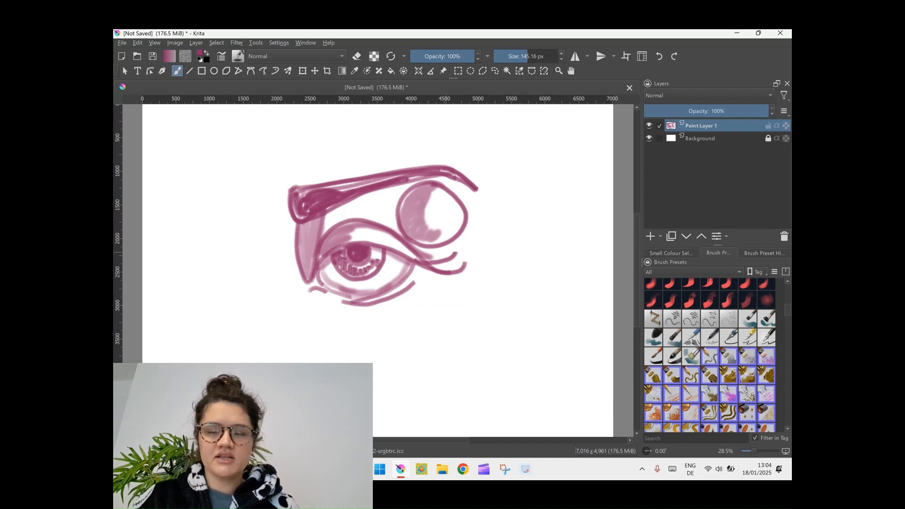
{"action": "left_click", "coordinate": [729, 413]}
{"action": "left_click", "coordinate": [651, 236]}
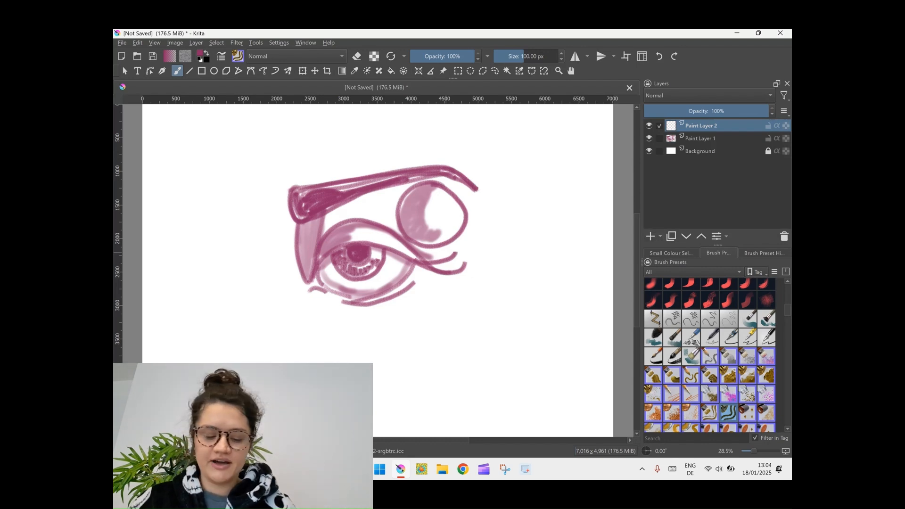
{"action": "scroll", "coordinate": [710, 355], "scroll_direction": "down", "scroll_amount": 10}
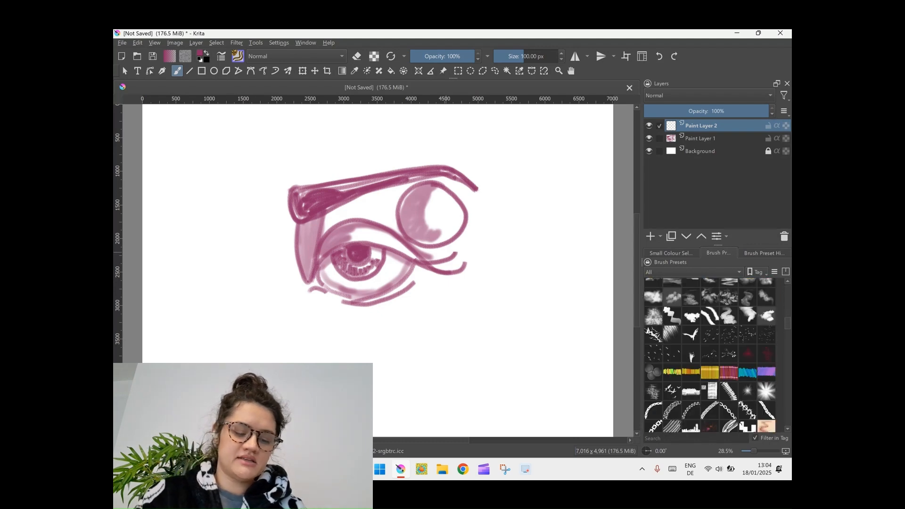
{"action": "scroll", "coordinate": [710, 355], "scroll_direction": "down", "scroll_amount": 10}
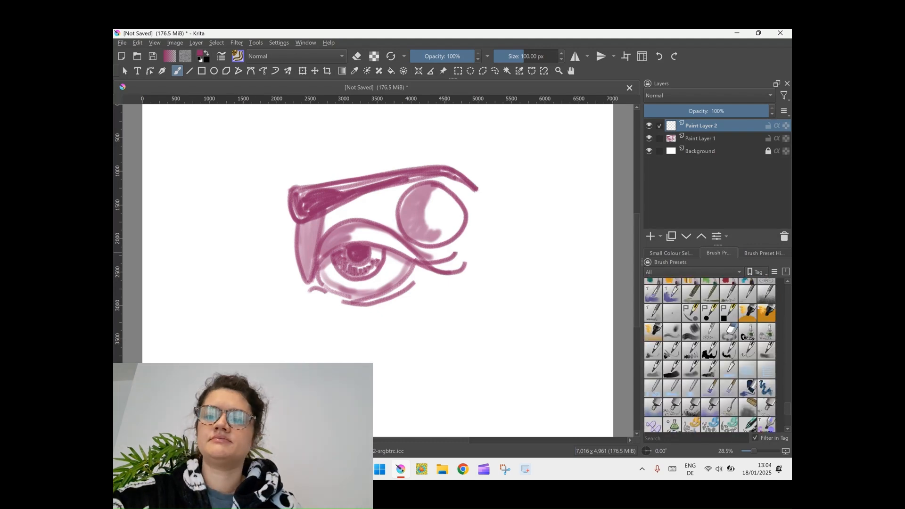
{"action": "scroll", "coordinate": [710, 355], "scroll_direction": "up", "scroll_amount": 20}
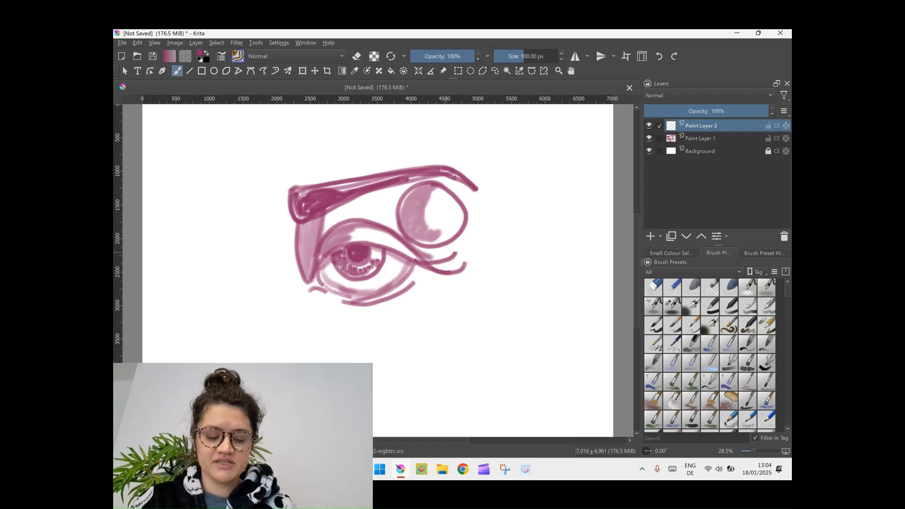
{"action": "left_click_drag", "start_coordinate": [701, 126], "coordinate": [701, 144]}
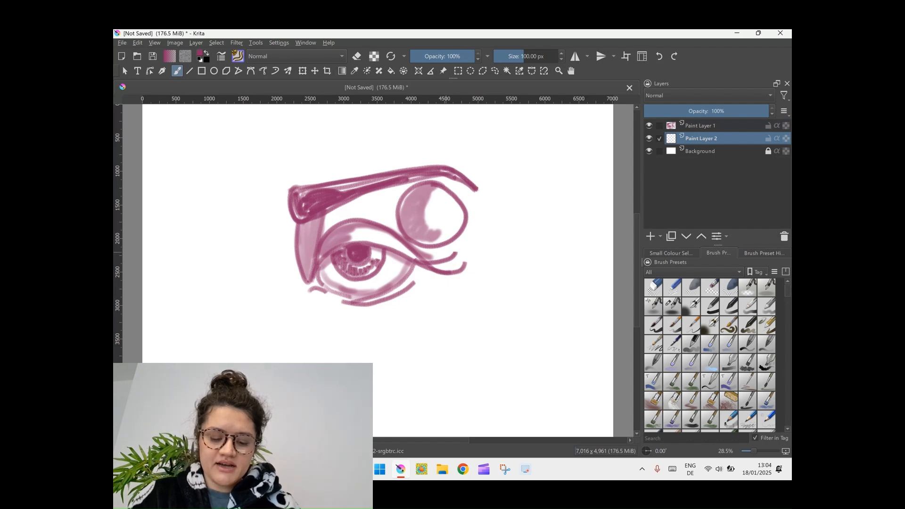
Swap the foreground and background colours
{"action": "left_click", "coordinate": [207, 59]}
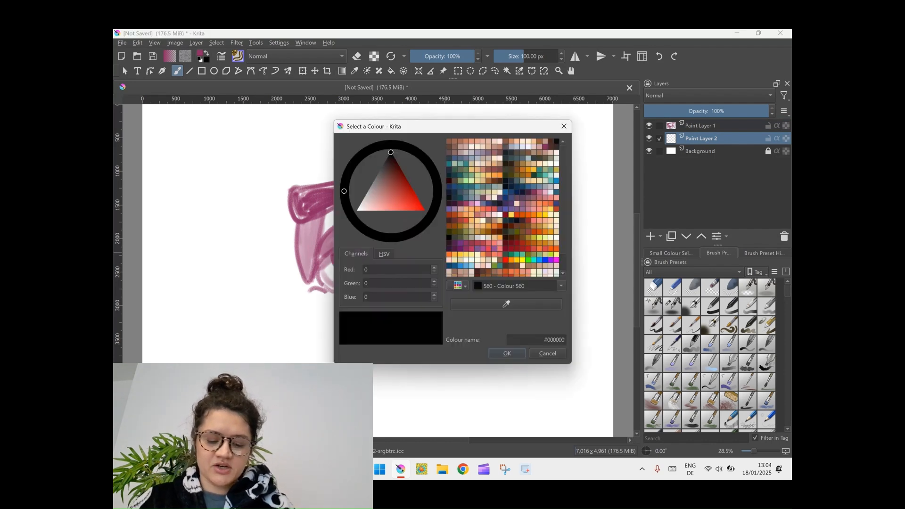
{"action": "left_click", "coordinate": [564, 126]}
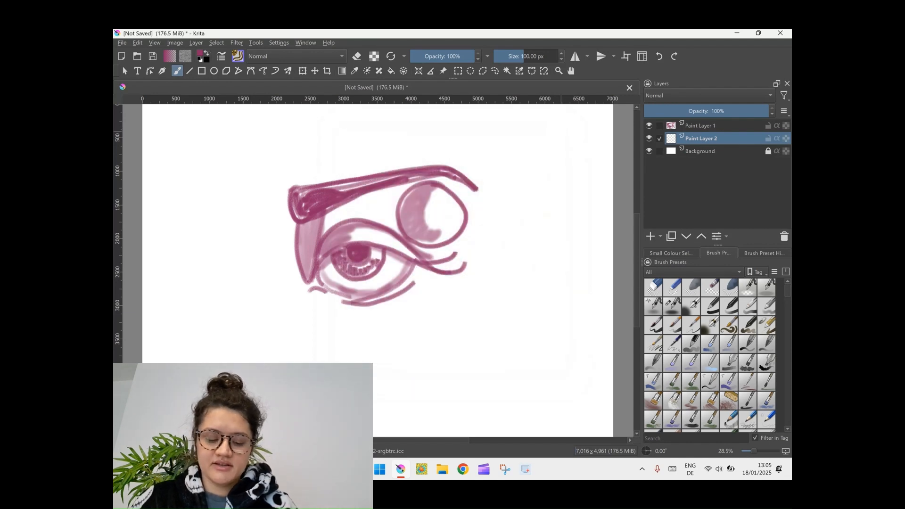
{"action": "key", "text": "x"}
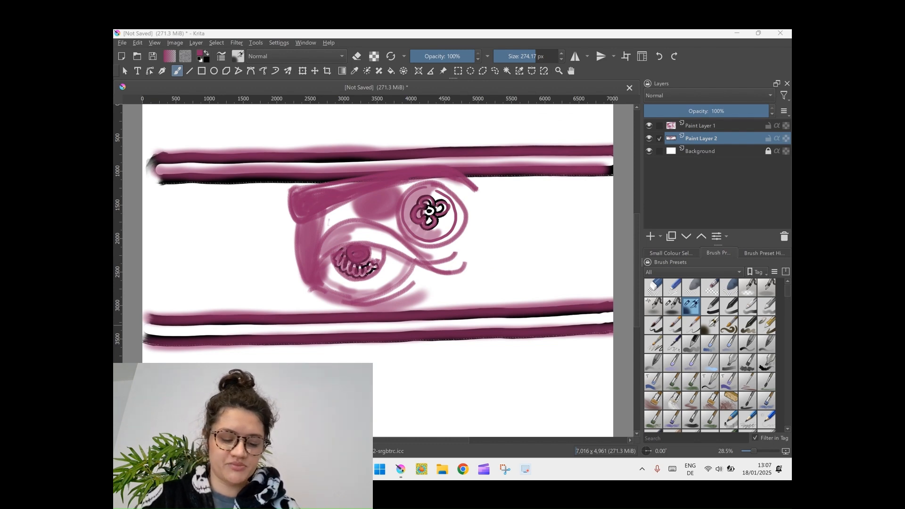
Shade over the circle and its flower in magenta, and move Paint Layer 1 beneath Paint Layer 2
{"action": "mouse_move", "coordinate": [449, 194]}
{"action": "left_mouse_down"}
{"action": "mouse_move", "coordinate": [465, 220]}
{"action": "mouse_move", "coordinate": [431, 235]}
{"action": "mouse_move", "coordinate": [442, 194]}
{"action": "mouse_move", "coordinate": [436, 226]}
{"action": "mouse_move", "coordinate": [424, 208]}
{"action": "mouse_move", "coordinate": [436, 213]}
{"action": "left_mouse_up"}
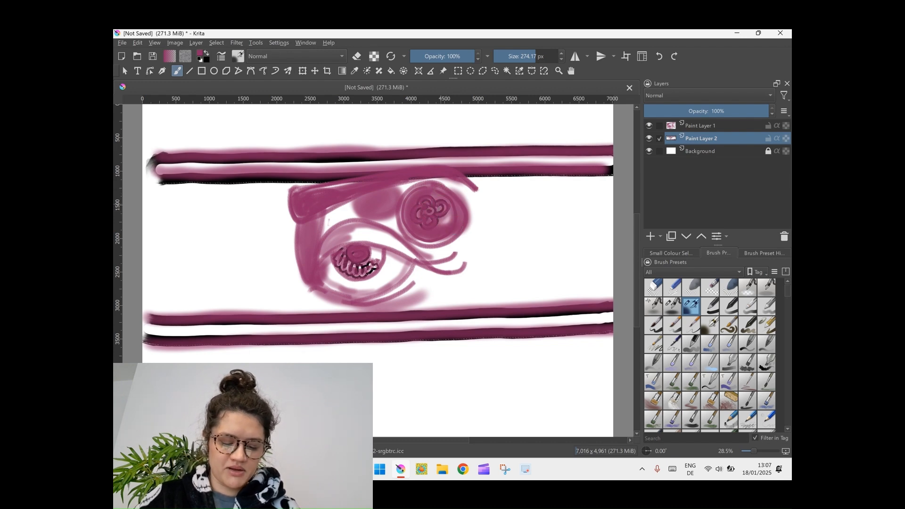
{"action": "left_click", "coordinate": [701, 126]}
{"action": "left_click", "coordinate": [686, 237]}
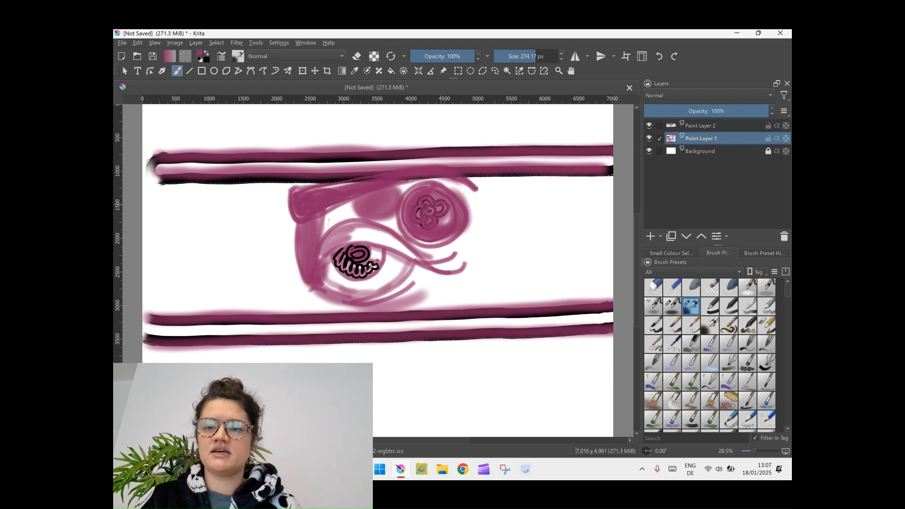
Choose the yellow striped texture brush preset and paint a short horizontal band below the lower pair of bars
{"action": "scroll", "coordinate": [709, 354], "scroll_direction": "down", "scroll_amount": 3}
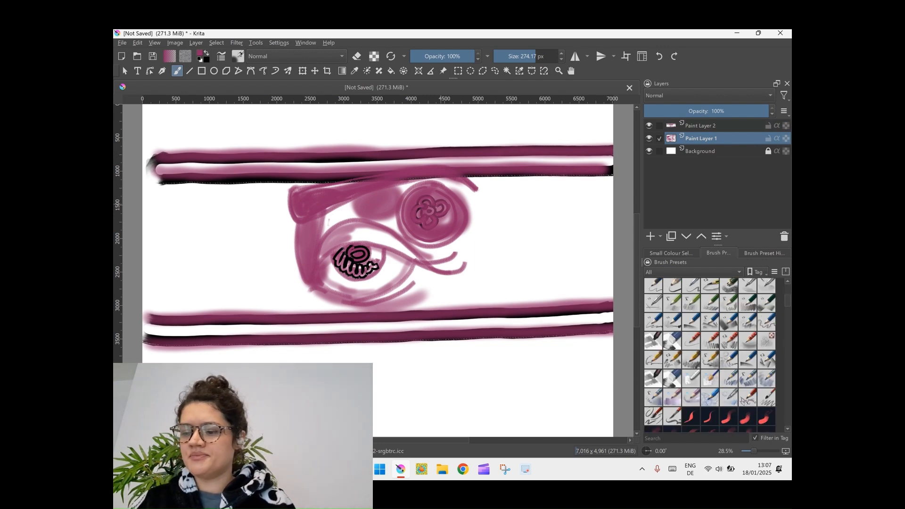
{"action": "scroll", "coordinate": [710, 354], "scroll_direction": "down", "scroll_amount": 5}
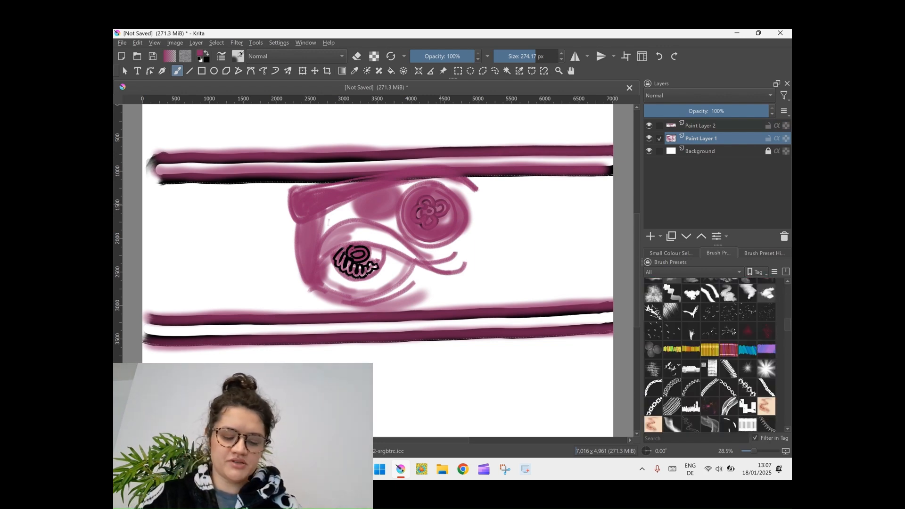
{"action": "left_click", "coordinate": [709, 349]}
{"action": "left_click_drag", "start_coordinate": [363, 389], "coordinate": [450, 390]}
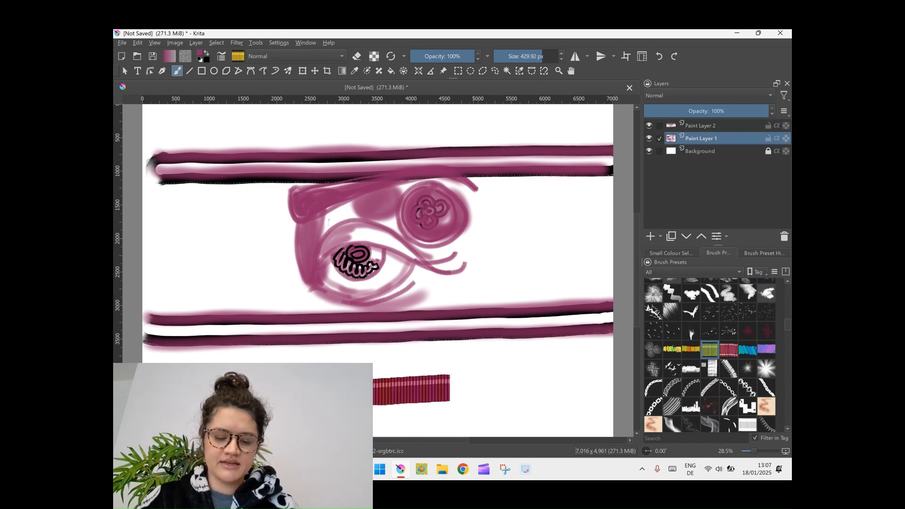
Paint a band above the upper bars with the green-yellow dashed brush preset, and add strokes along the eyelid with the tan sketch-texture preset
{"action": "left_click", "coordinate": [672, 349]}
{"action": "left_click_drag", "start_coordinate": [279, 123], "coordinate": [495, 123]}
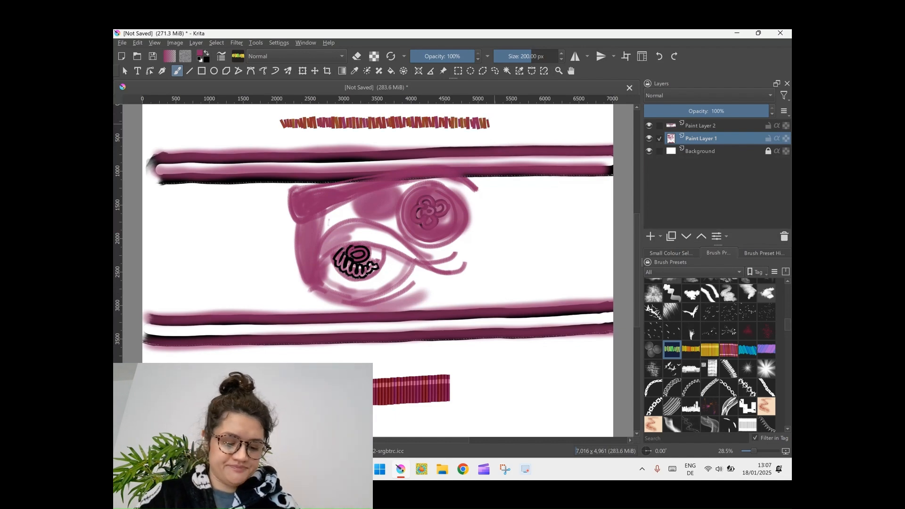
{"action": "left_click", "coordinate": [766, 406]}
{"action": "mouse_move", "coordinate": [339, 234]}
{"action": "left_mouse_down"}
{"action": "mouse_move", "coordinate": [324, 256]}
{"action": "mouse_move", "coordinate": [339, 233]}
{"action": "mouse_move", "coordinate": [444, 257]}
{"action": "mouse_move", "coordinate": [460, 248]}
{"action": "left_mouse_up"}
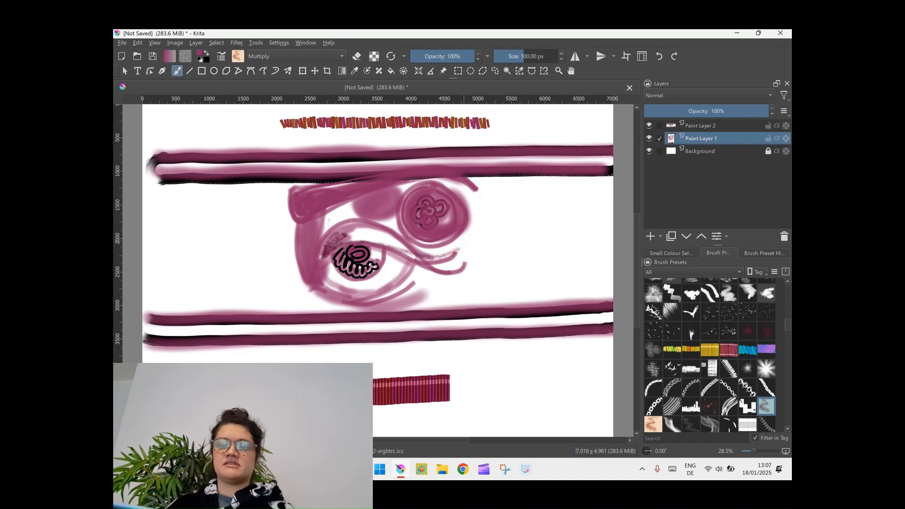
Choose the white blot-shaped brush preset and set the foreground colour to dark plum #441531
{"action": "left_click", "coordinate": [691, 294]}
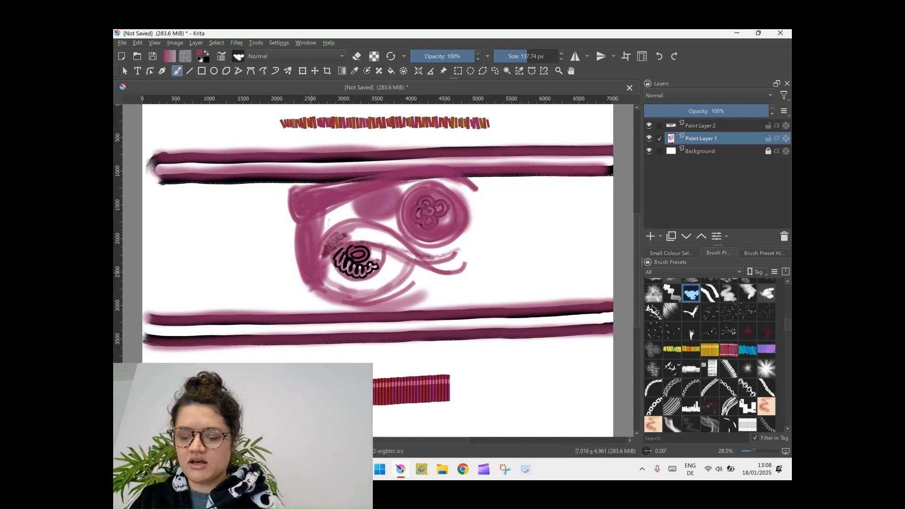
{"action": "left_click", "coordinate": [200, 53]}
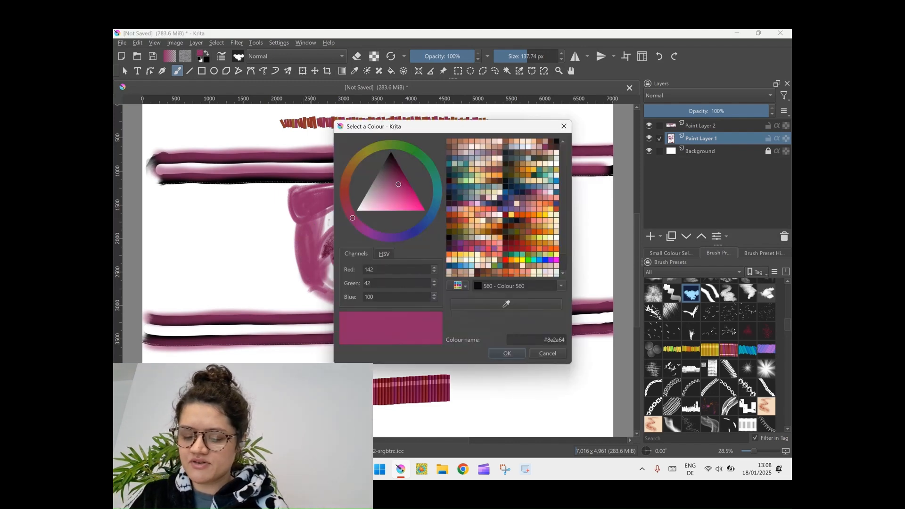
{"action": "left_click_drag", "start_coordinate": [398, 185], "coordinate": [394, 168]}
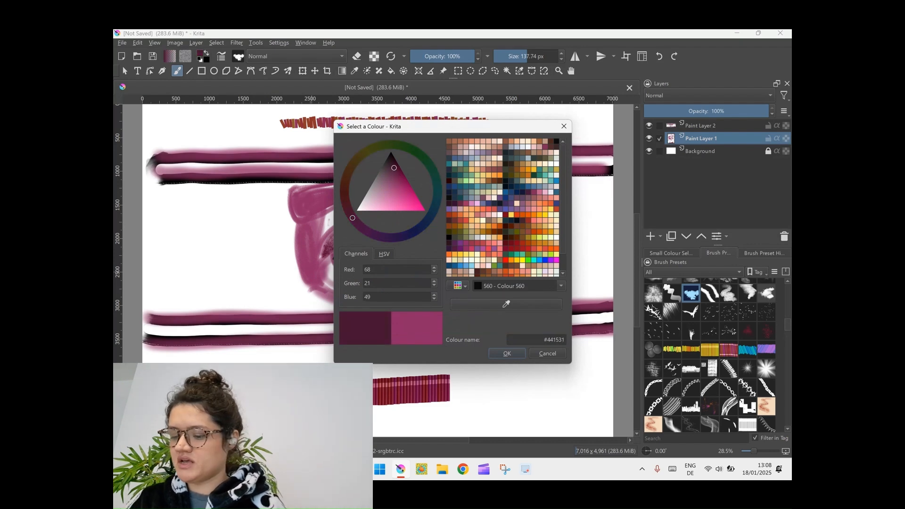
{"action": "left_click", "coordinate": [514, 353]}
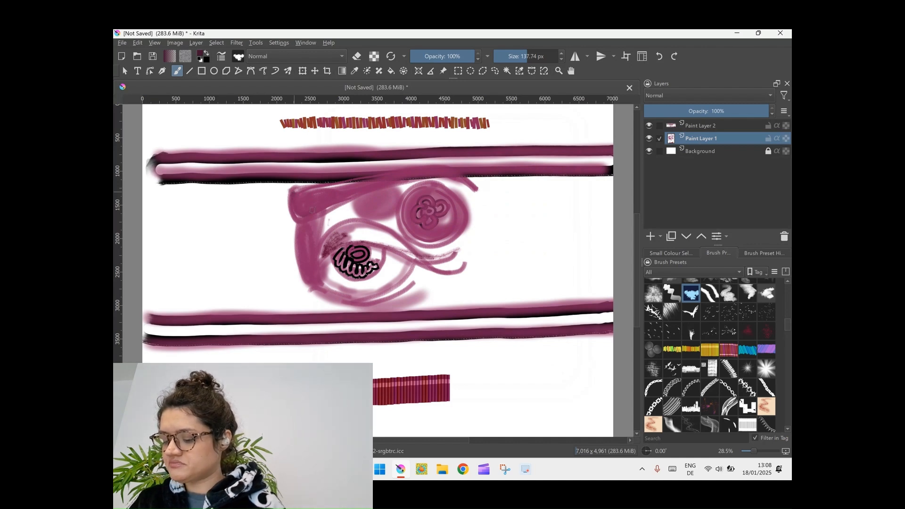
Outline and fill the eyebrow on Paint Layer 2 in dark plum
{"action": "left_click", "coordinate": [720, 125]}
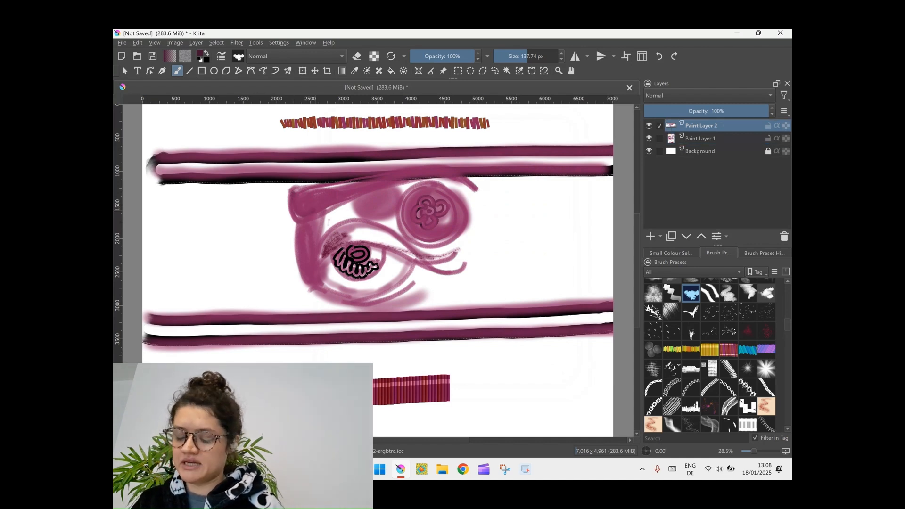
{"action": "mouse_move", "coordinate": [290, 188]}
{"action": "left_mouse_down"}
{"action": "mouse_move", "coordinate": [298, 217]}
{"action": "mouse_move", "coordinate": [401, 185]}
{"action": "mouse_move", "coordinate": [464, 186]}
{"action": "mouse_move", "coordinate": [474, 197]}
{"action": "mouse_move", "coordinate": [393, 175]}
{"action": "mouse_move", "coordinate": [292, 194]}
{"action": "mouse_move", "coordinate": [297, 214]}
{"action": "mouse_move", "coordinate": [305, 196]}
{"action": "mouse_move", "coordinate": [308, 214]}
{"action": "mouse_move", "coordinate": [318, 195]}
{"action": "mouse_move", "coordinate": [328, 214]}
{"action": "mouse_move", "coordinate": [411, 182]}
{"action": "mouse_move", "coordinate": [473, 195]}
{"action": "left_mouse_up"}
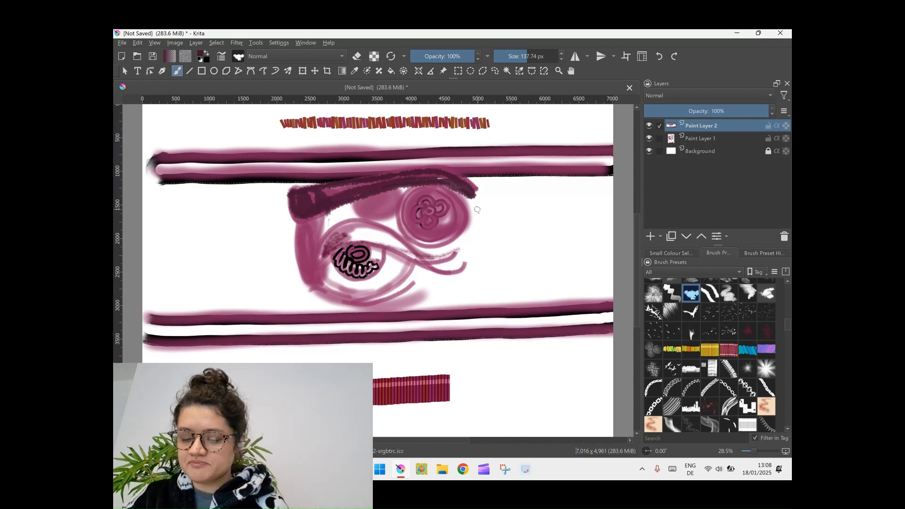
Undo the dark plum fill strokes inside the eyebrow
{"action": "key", "text": "ctrl+z"}
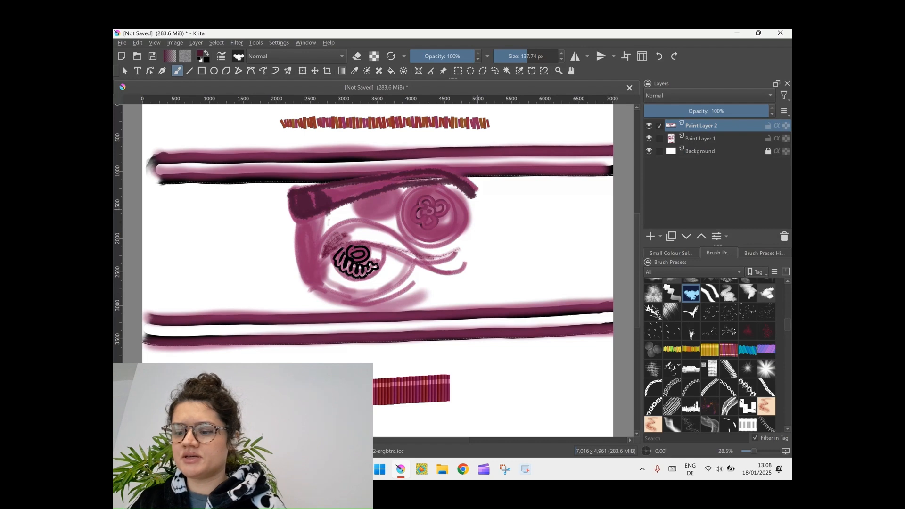
{"action": "scroll", "coordinate": [710, 354], "scroll_direction": "down", "scroll_amount": 5}
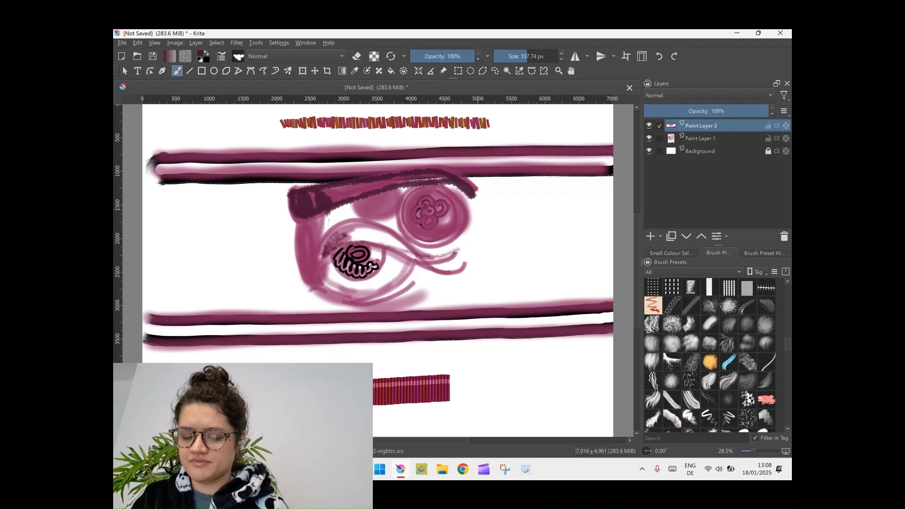
{"action": "key", "text": "ctrl+z"}
{"action": "key", "text": "ctrl+z"}
{"action": "key", "text": "ctrl+z"}
{"action": "key", "text": "ctrl+z"}
{"action": "key", "text": "ctrl+z"}
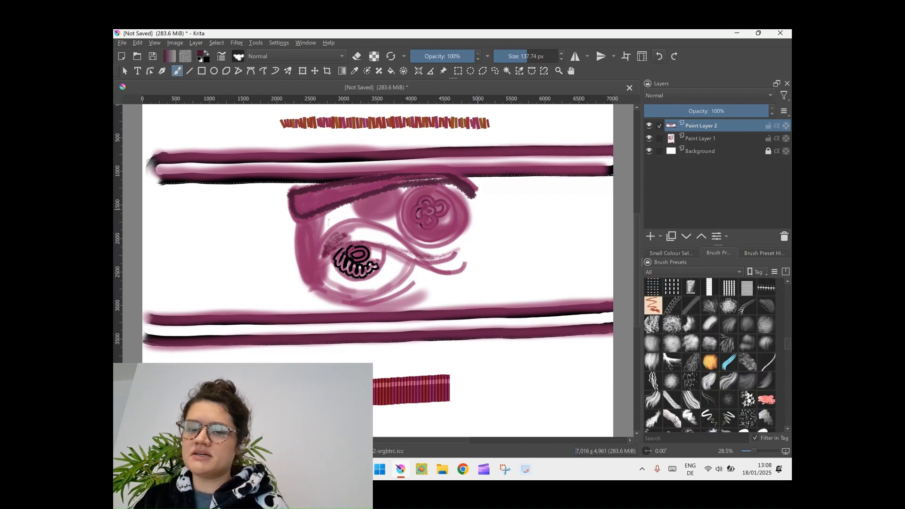
Undo the eyebrow outline, eyelid texture and striped bands, back to before Paint Layer 1 was moved beneath Paint Layer 2
{"action": "key", "text": "ctrl+z"}
{"action": "key", "text": "ctrl+z"}
{"action": "key", "text": "ctrl+z"}
{"action": "key", "text": "ctrl+z"}
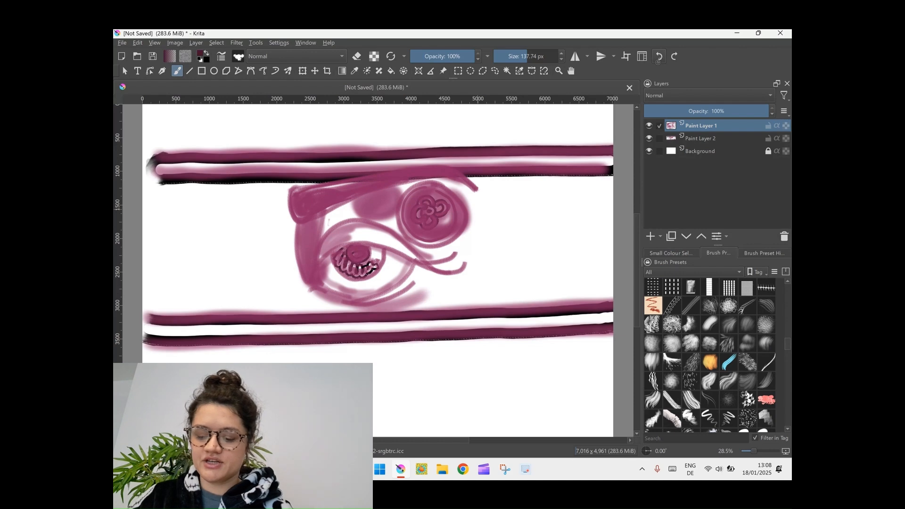
Undo the magenta shading over the bars and circle, both pairs of black bars, and the last petal strokes of the flower
{"action": "key", "text": "ctrl+z"}
{"action": "key", "text": "ctrl+z"}
{"action": "key", "text": "ctrl+z"}
{"action": "key", "text": "ctrl+z"}
{"action": "key", "text": "ctrl+z"}
{"action": "key", "text": "ctrl+z"}
{"action": "key", "text": "ctrl+z"}
{"action": "key", "text": "ctrl+z"}
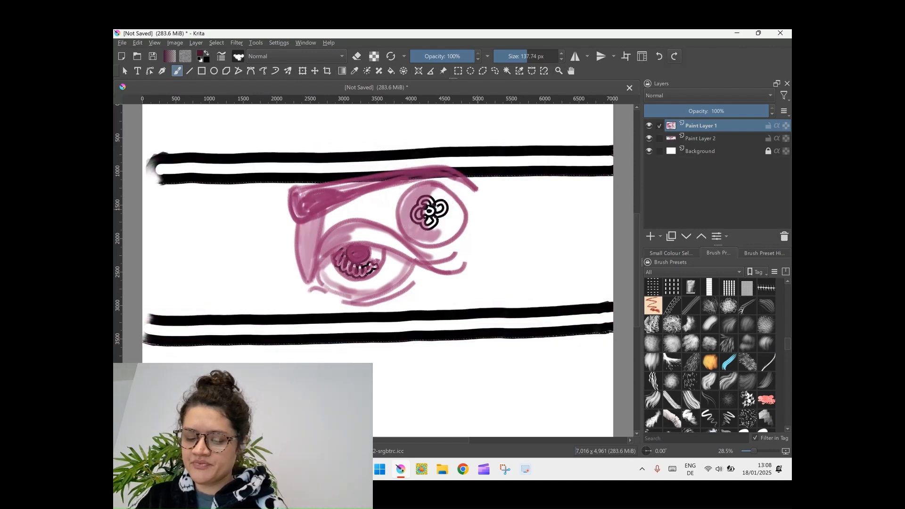
{"action": "key", "text": "ctrl+z"}
{"action": "key", "text": "ctrl+z"}
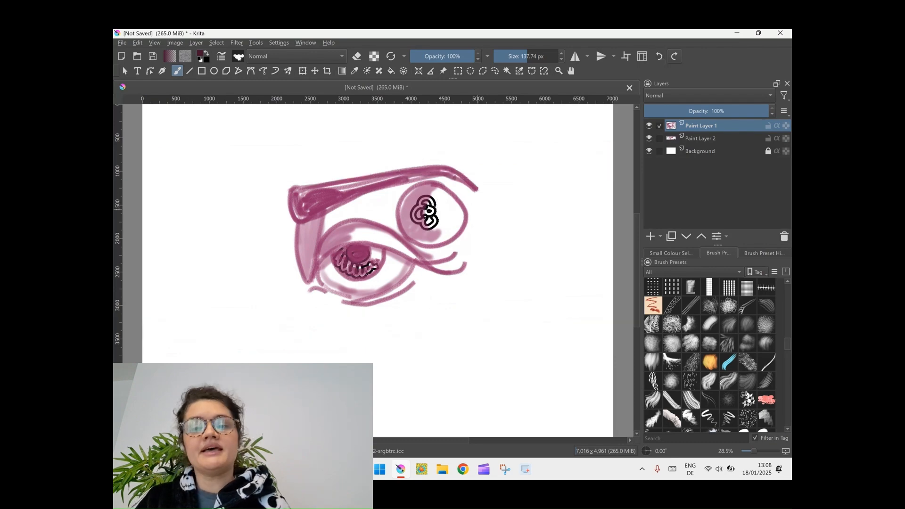
{"action": "key", "text": "ctrl+shift+z"}
{"action": "key", "text": "ctrl+z"}
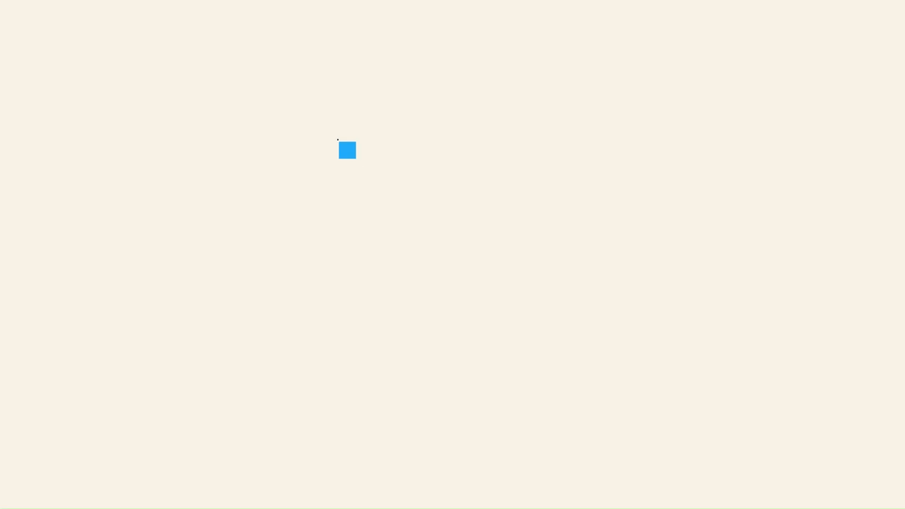